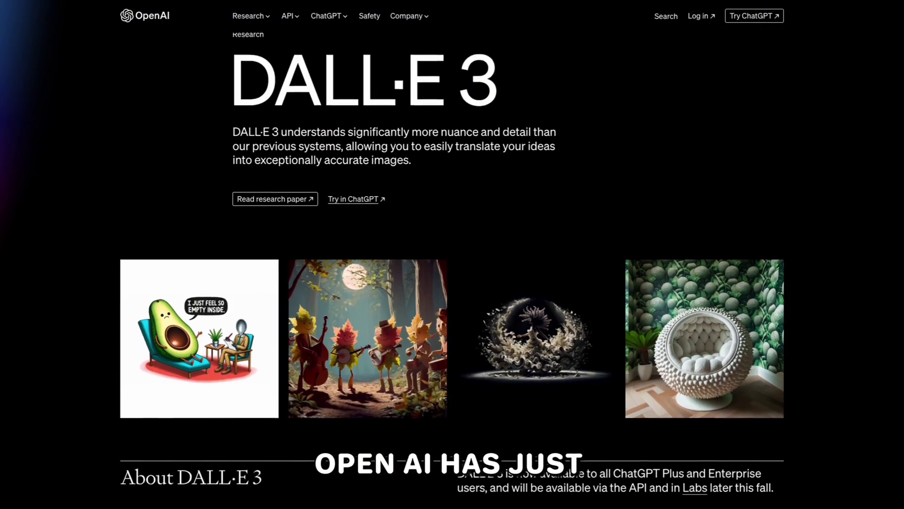
pyautogui.scroll(-9, 452, 264)
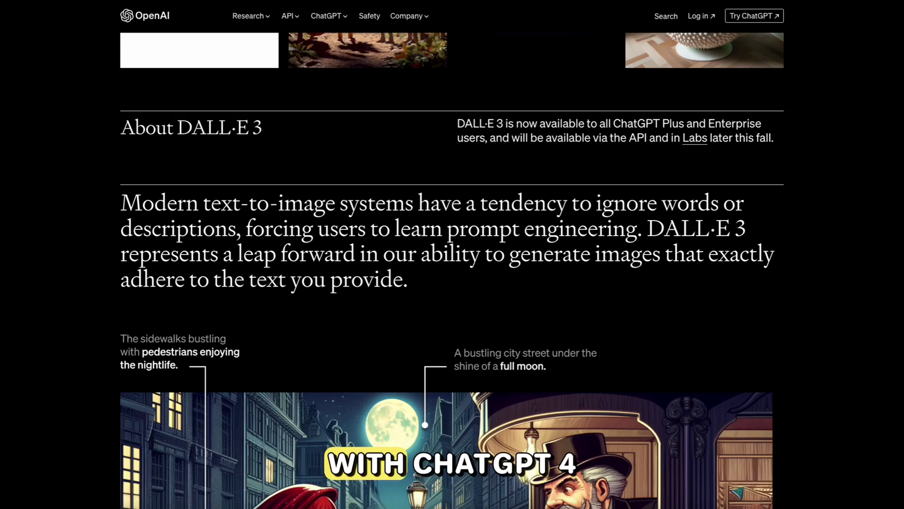
pyautogui.scroll(1, 452, 264)
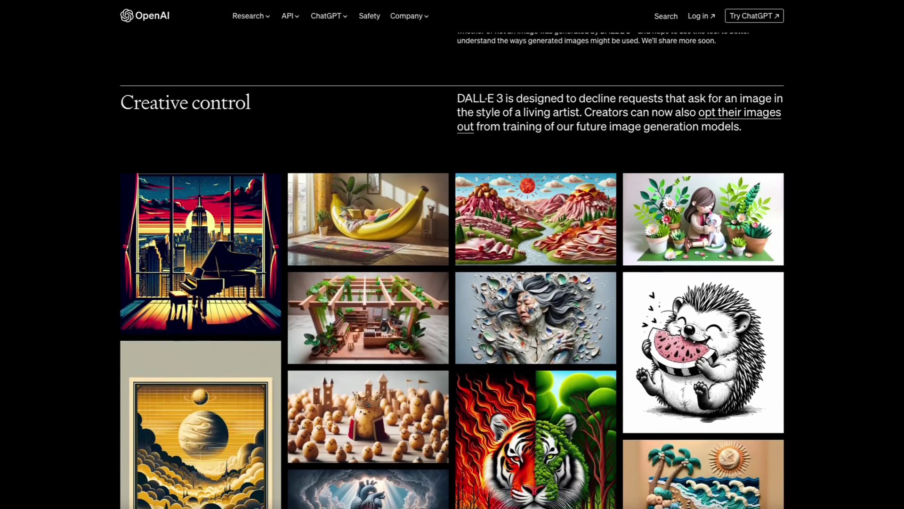
pyautogui.scroll(-4, 452, 271)
pyautogui.scroll(-6, 452, 271)
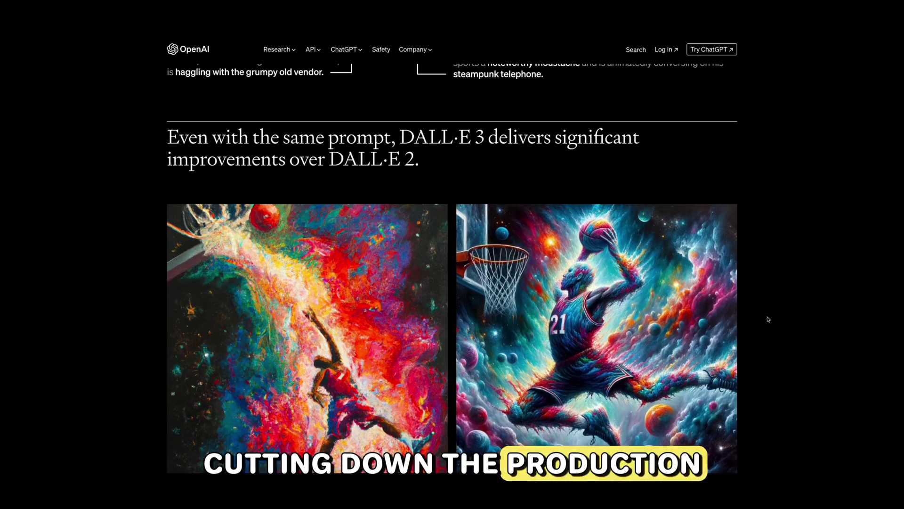
pyautogui.scroll(6, 768, 320)
pyautogui.scroll(10, 768, 320)
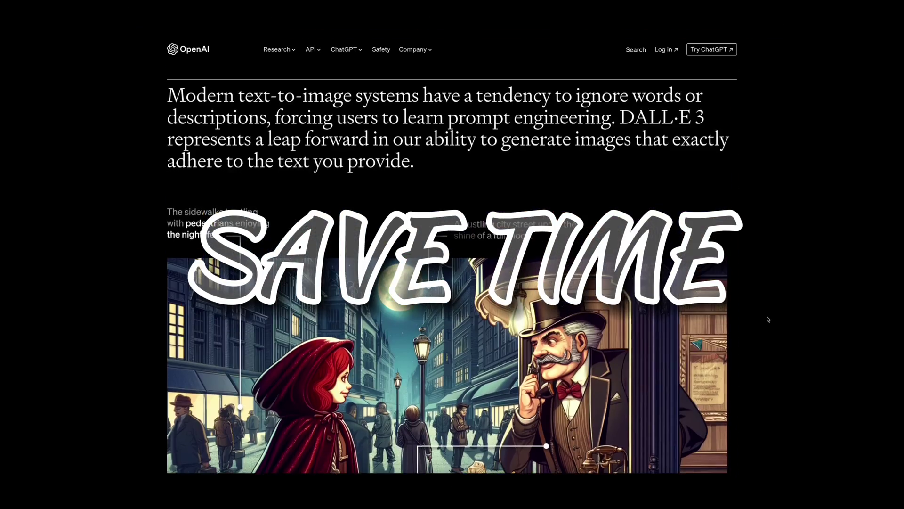
pyautogui.scroll(3, 768, 320)
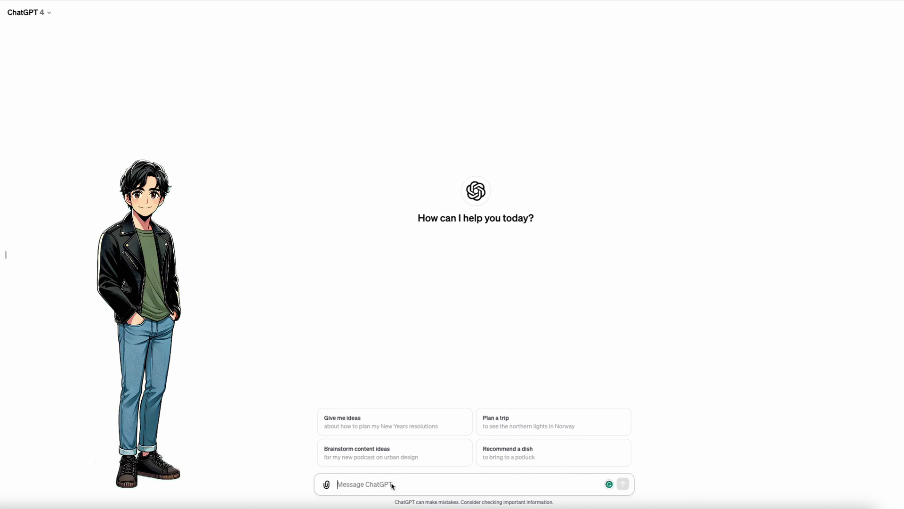
# - Send the bedtime story prompt, then ask ChatGPT to add a plot twist to it
pyautogui.write("Create a short children's story about an old monk and a boy. In the story, through serendipity, the monk teaches the boy the lesson of generosity and giving. The setting is in a temple near a Japanese village. The tone of the narrator should be casual and conversational. The voice style should be lighthearted. Let's see what you can do.")
pyautogui.press('Return')
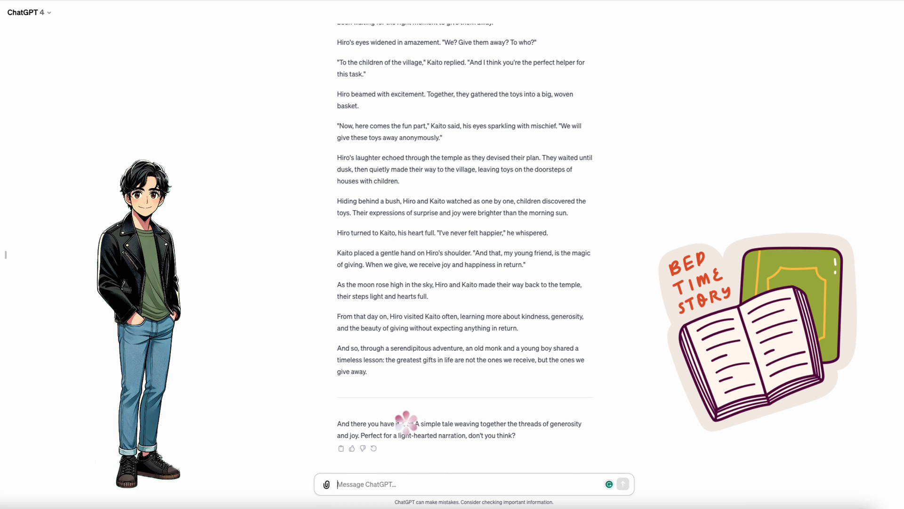
pyautogui.write("Great! Let's add a bit of plot twist to make it more fun.")
pyautogui.press('Return')
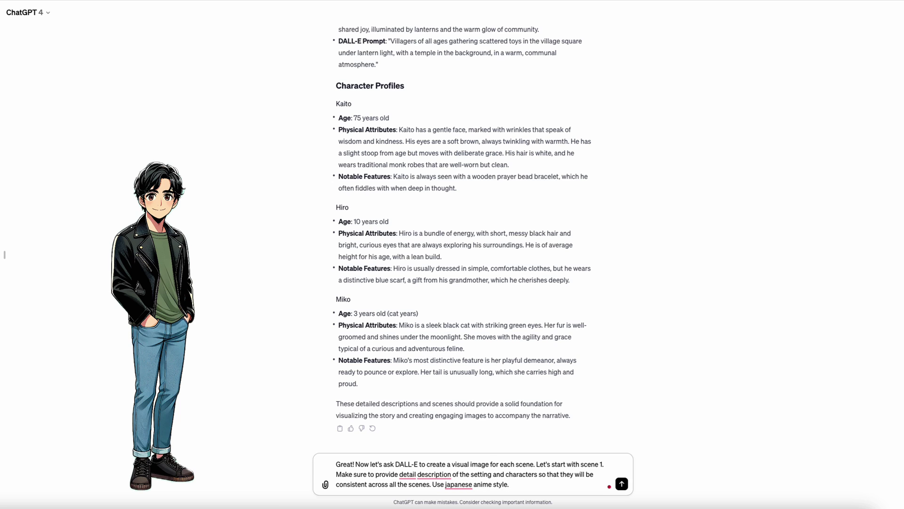
# - Send the request for a Japanese anime-style image of Scene 1
pyautogui.press('Return')
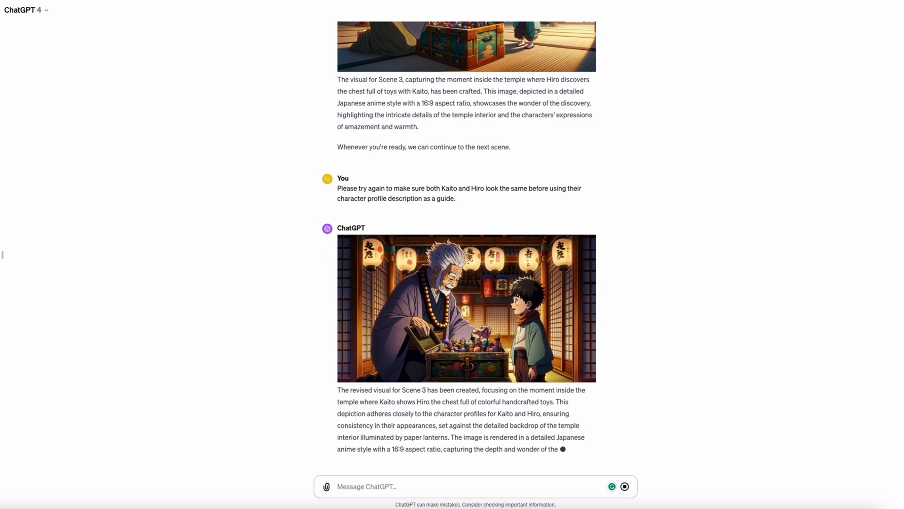
# - View the revised Scene 3 image of Kaito and Hiro enlarged
pyautogui.click(452, 289)
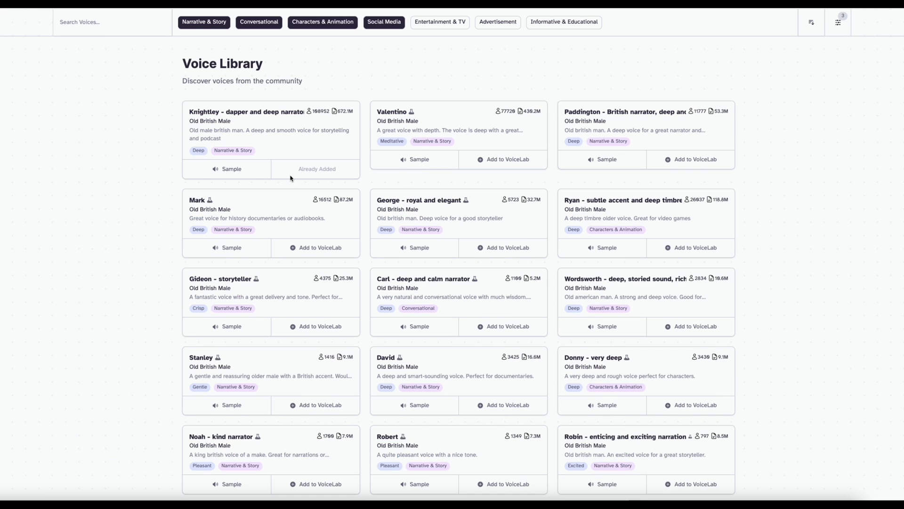
# - Preview the Knightley and Valentino narrator voice samples
pyautogui.click(230, 168)
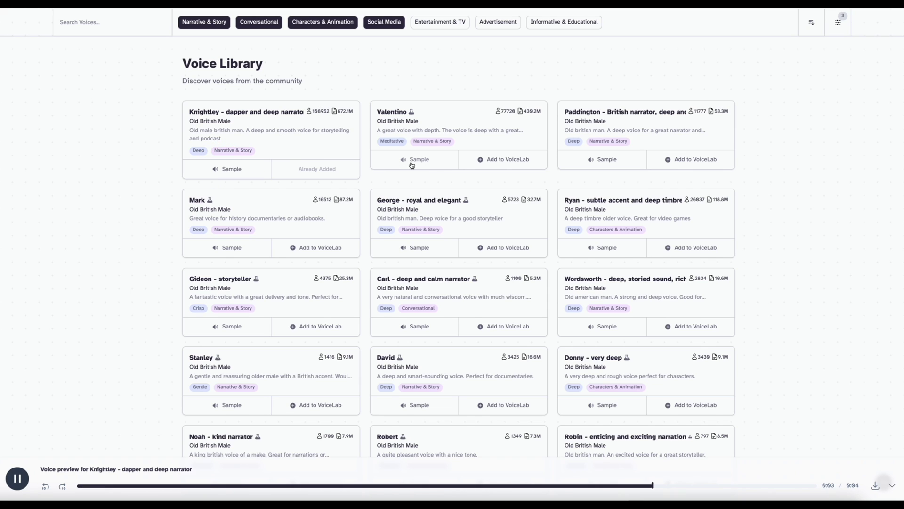
pyautogui.click(427, 161)
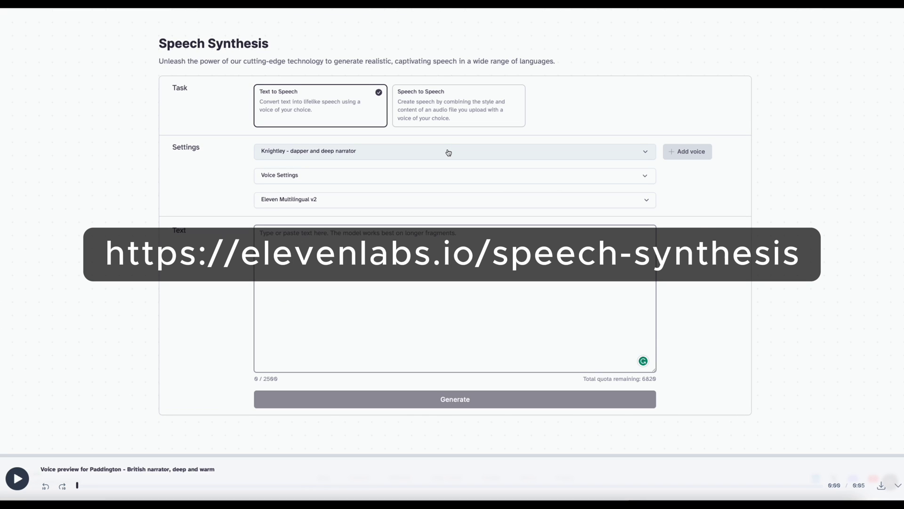
# - Choose the Knightley voice with the Eleven Multilingual v2 model
pyautogui.click(449, 152)
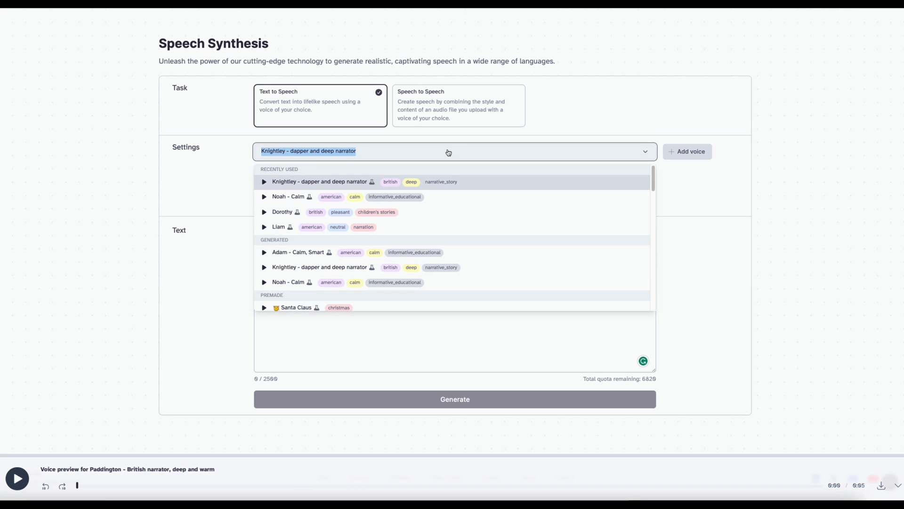
pyautogui.click(351, 182)
pyautogui.click(447, 179)
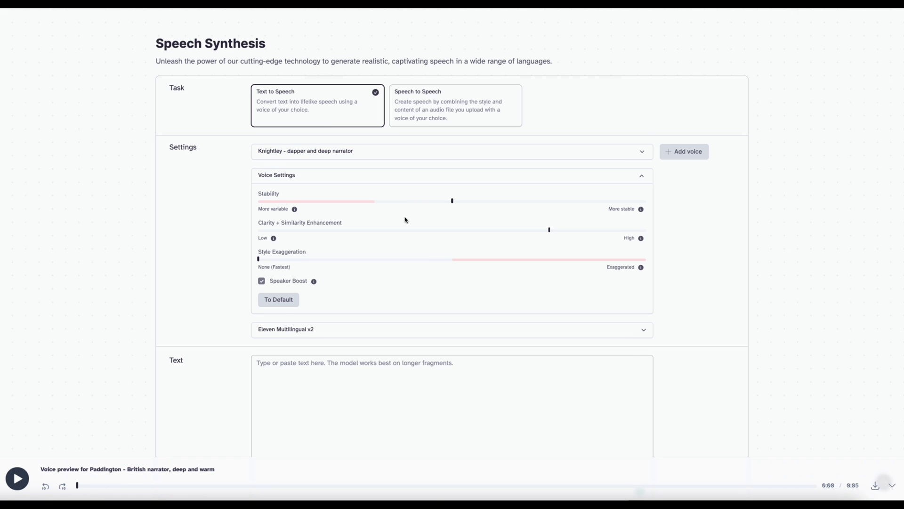
pyautogui.click(552, 332)
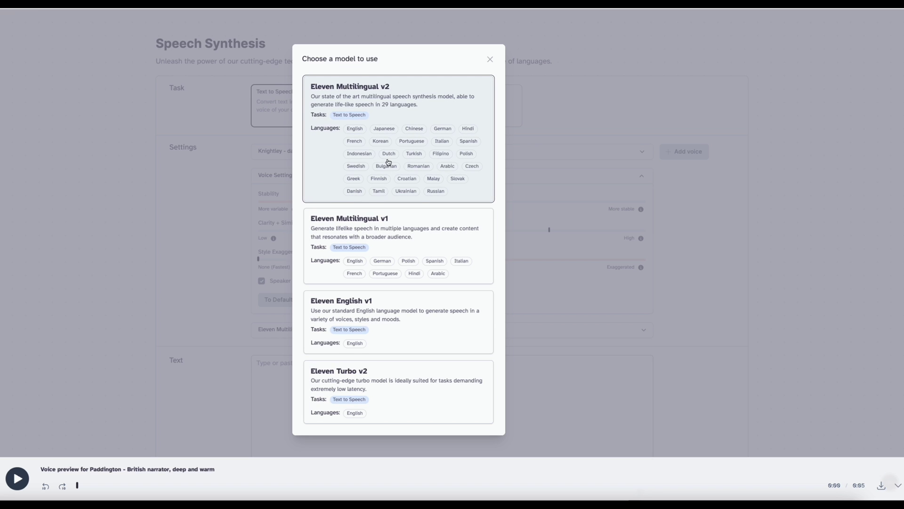
pyautogui.click(310, 193)
pyautogui.scroll(-3, 439, 225)
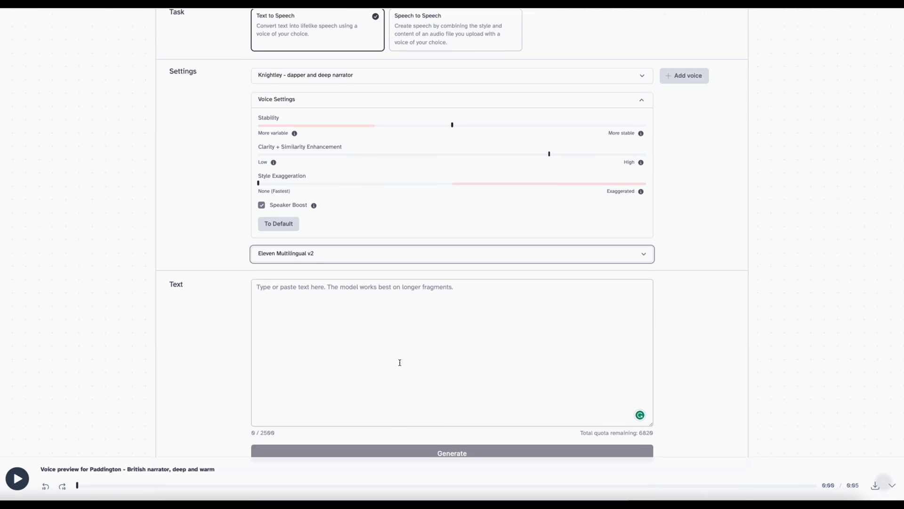
# - Paste the story's opening, delete ChatGPT's intro line, and generate the narration
pyautogui.click(282, 252)
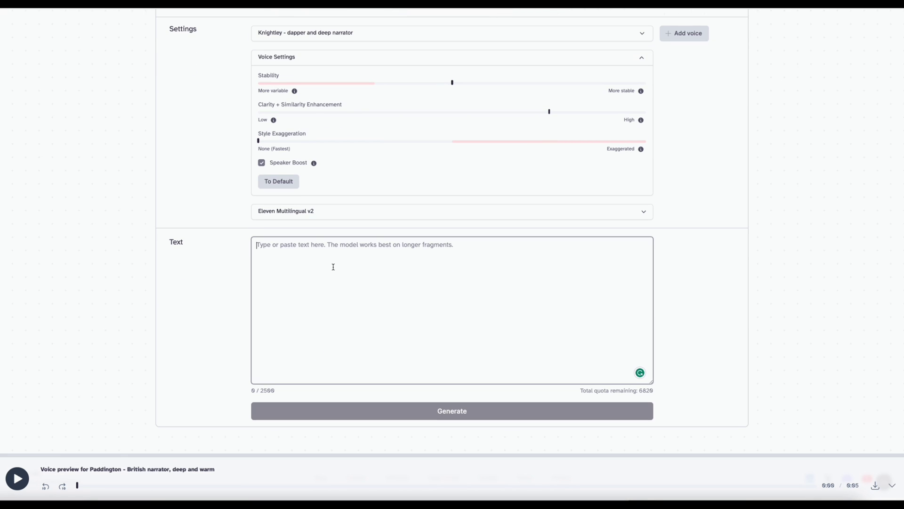
pyautogui.hotkey('ctrl', 'v')
pyautogui.scroll(2, 348, 271)
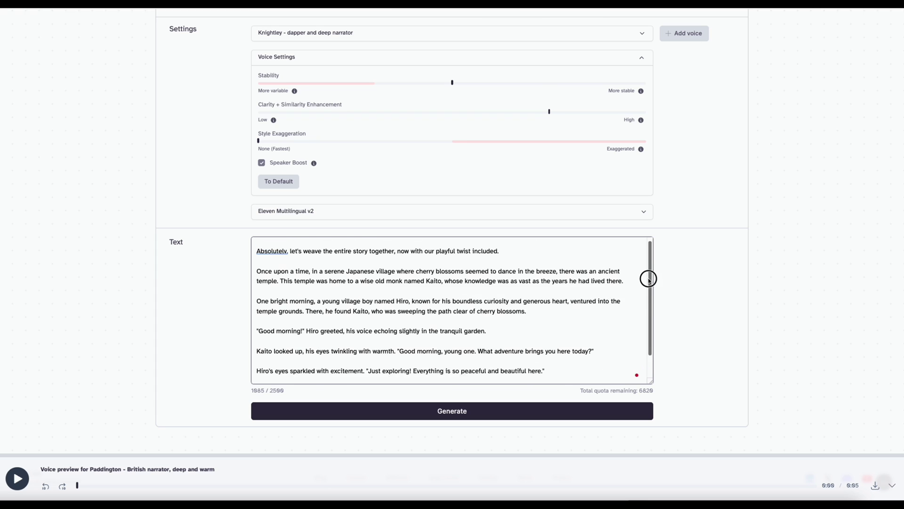
pyautogui.tripleClick(257, 257)
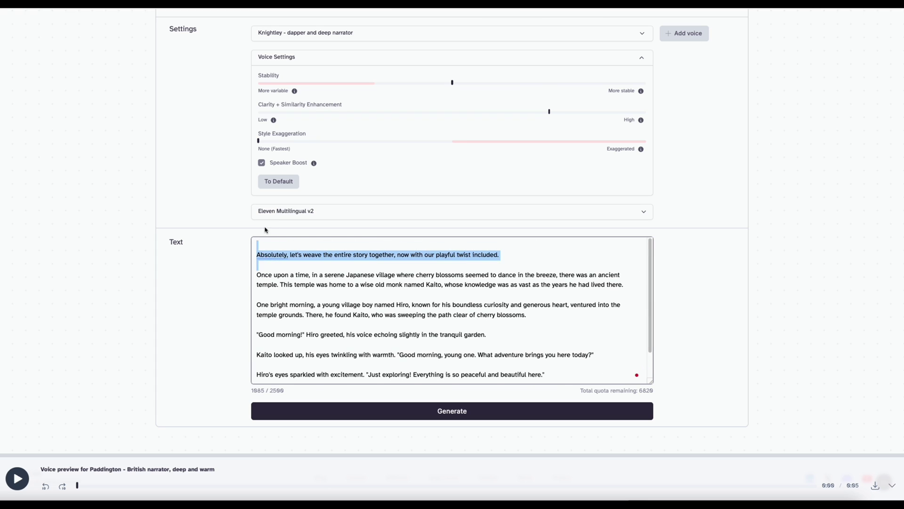
pyautogui.press('BackSpace')
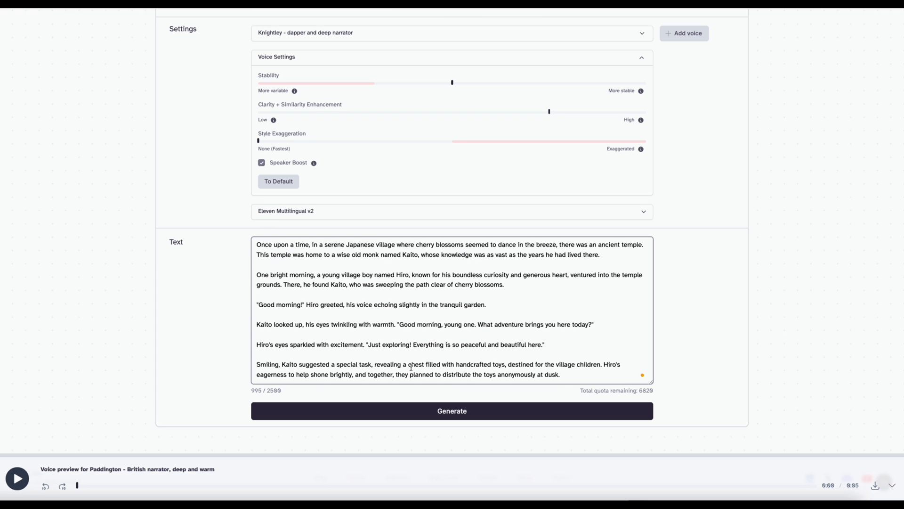
pyautogui.click(443, 406)
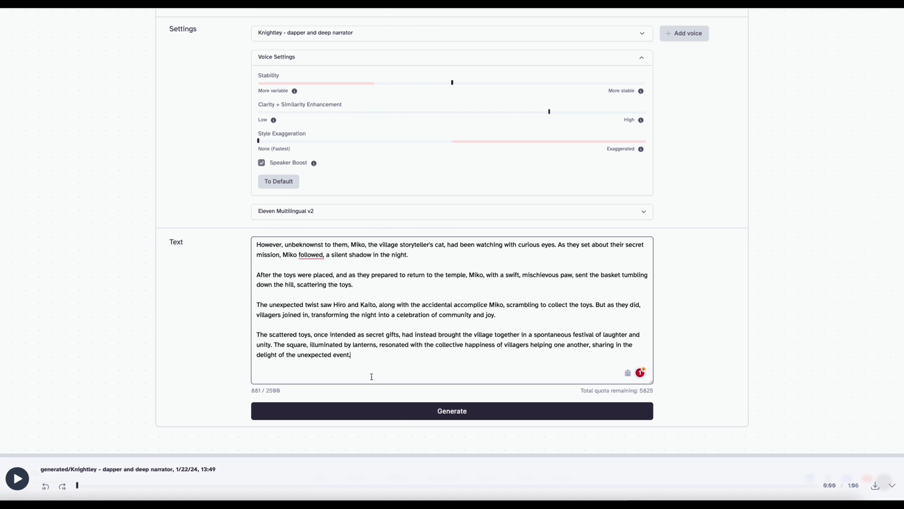
# - Generate Knightley narration for the story's twist and closing parts
pyautogui.click(446, 413)
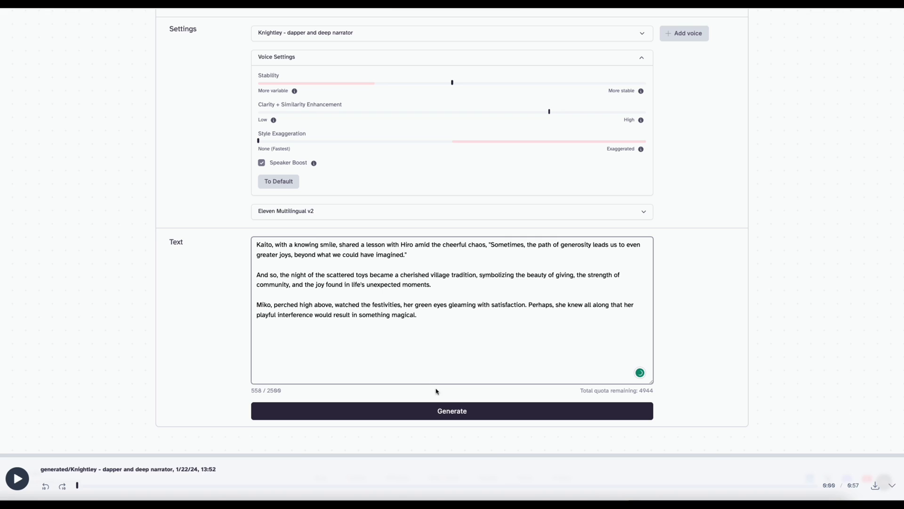
pyautogui.click(450, 414)
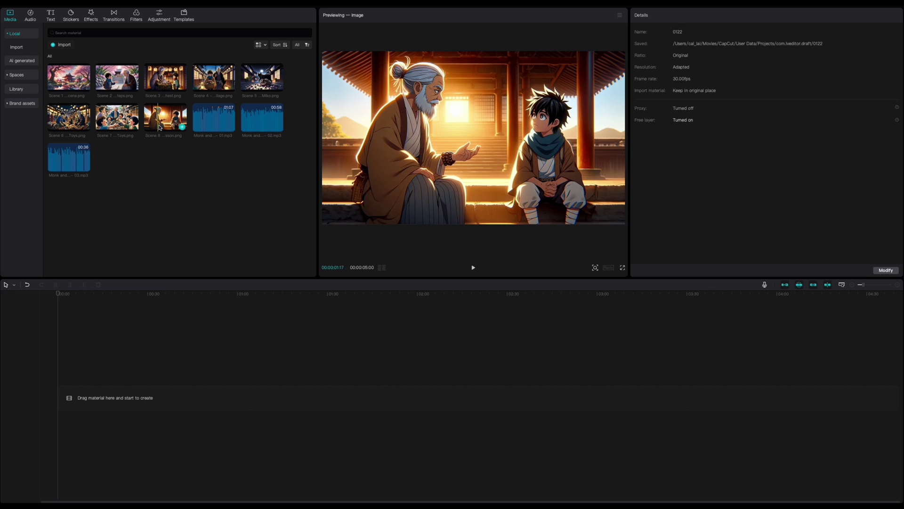
# - Place the three narration MP3s in sequence on the audio track
pyautogui.moveTo(213, 118); pyautogui.dragTo(95, 422)
pyautogui.moveTo(262, 117); pyautogui.dragTo(358, 421)
pyautogui.moveTo(69, 158); pyautogui.dragTo(598, 421)
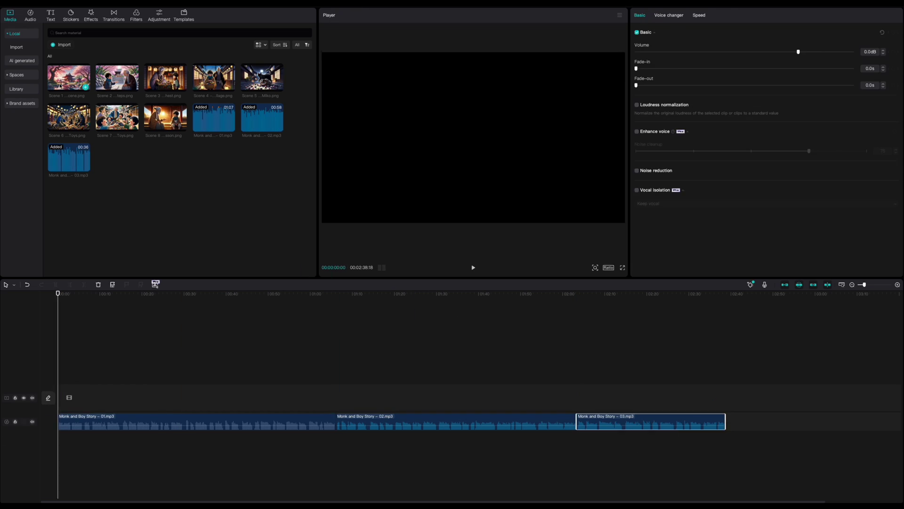
# - Lay Scenes 1–8 in order along the video track above the narration
pyautogui.moveTo(69, 77); pyautogui.dragTo(102, 399)
pyautogui.moveTo(117, 77); pyautogui.dragTo(136, 399)
pyautogui.moveTo(166, 77); pyautogui.dragTo(208, 400)
pyautogui.moveTo(214, 77); pyautogui.dragTo(278, 399)
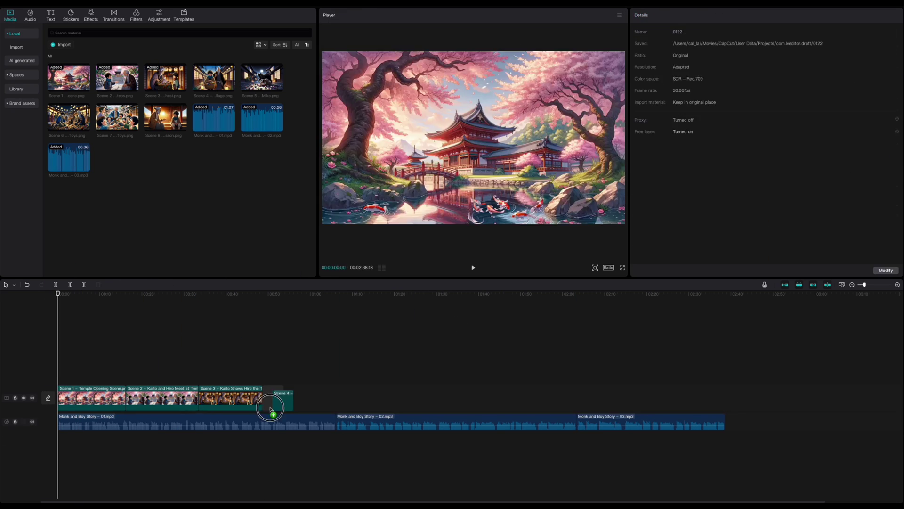
pyautogui.moveTo(262, 77); pyautogui.dragTo(330, 399)
pyautogui.moveTo(69, 117); pyautogui.dragTo(494, 400)
pyautogui.moveTo(165, 117); pyautogui.dragTo(542, 399)
pyautogui.moveTo(117, 116); pyautogui.dragTo(627, 401)
# - Extend the last scene to the narration's end, play back, and add Super Spot to clip 1
pyautogui.moveTo(691, 398); pyautogui.dragTo(726, 398)
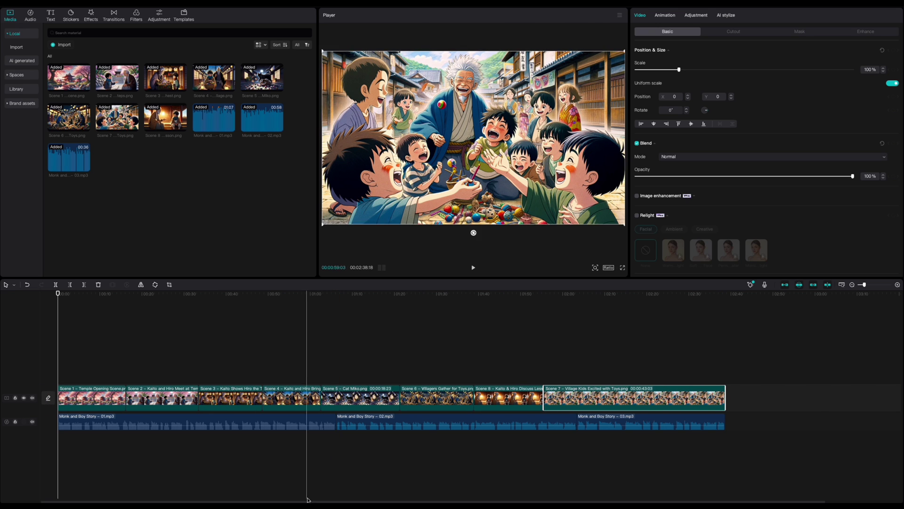
pyautogui.press('space')
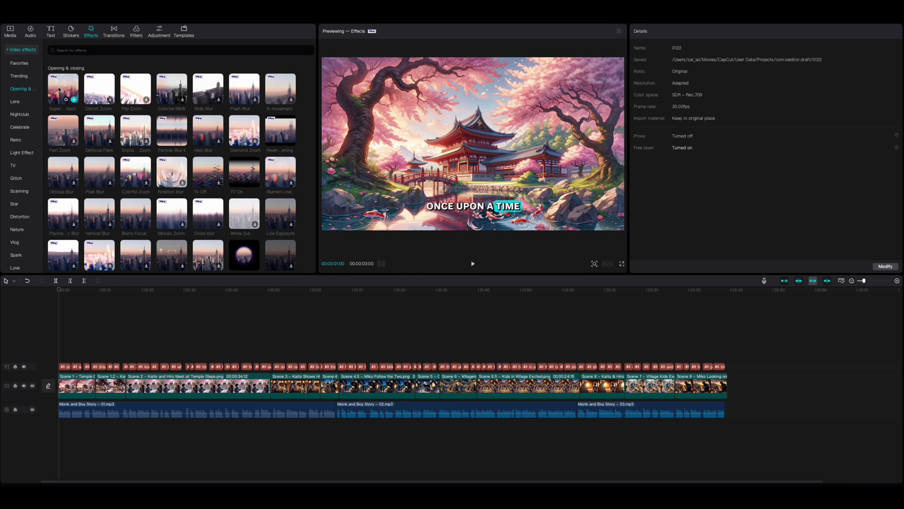
pyautogui.moveTo(59, 89); pyautogui.dragTo(63, 381)
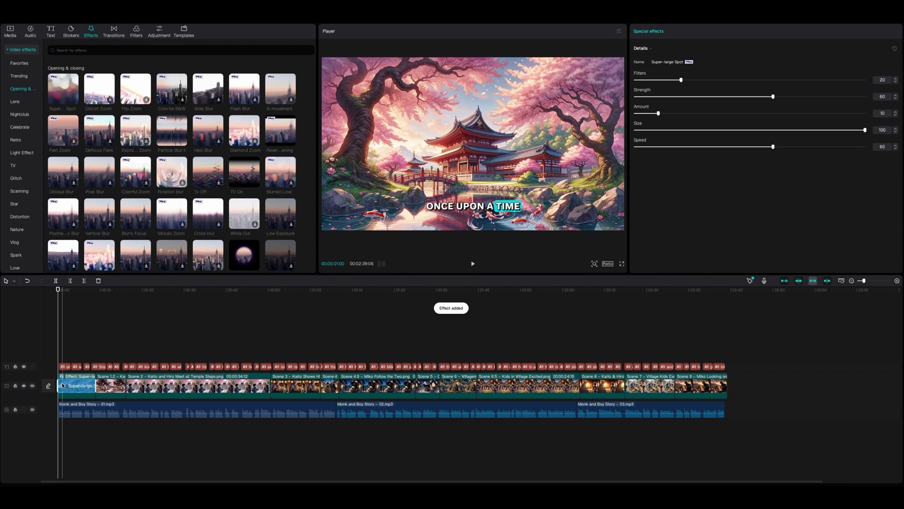
# - Add Mix, Dissolve and Dissolve III transitions between the scene clips from Scene 1 to Scene 6
pyautogui.click(54, 307)
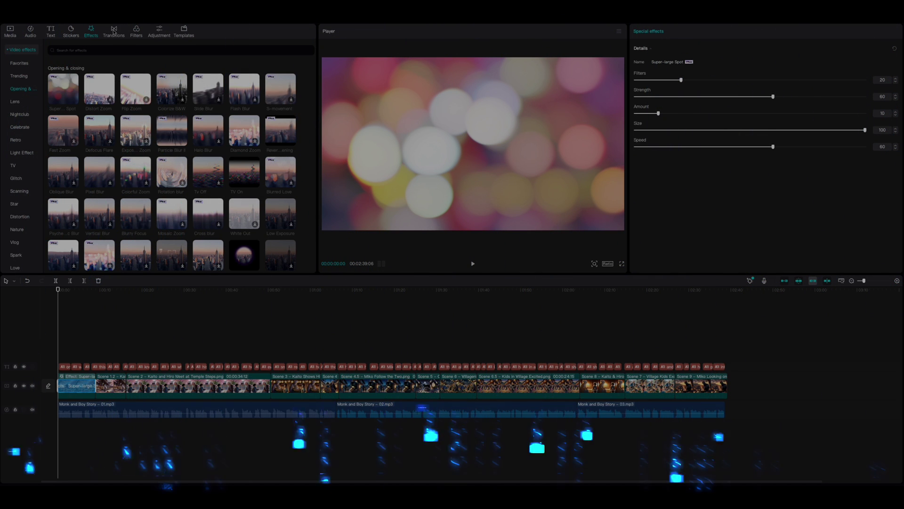
pyautogui.click(113, 32)
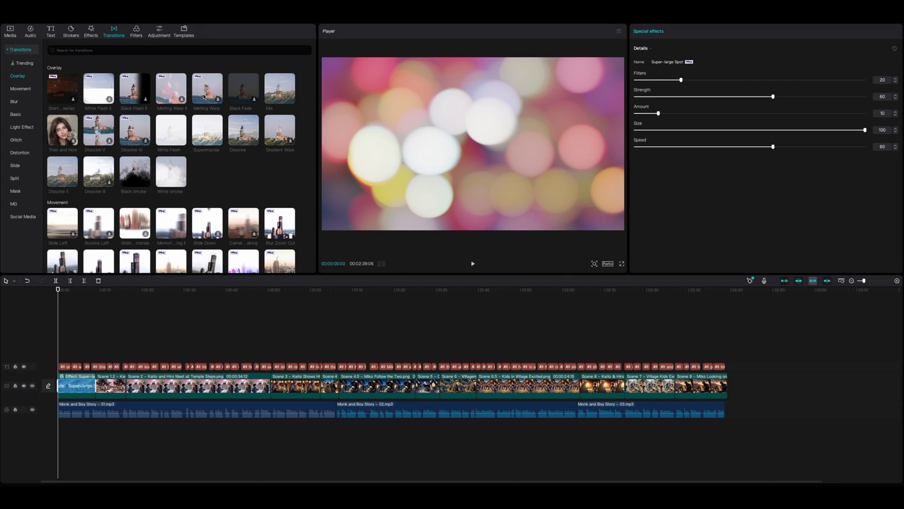
pyautogui.click(279, 93)
pyautogui.moveTo(280, 93); pyautogui.dragTo(126, 386)
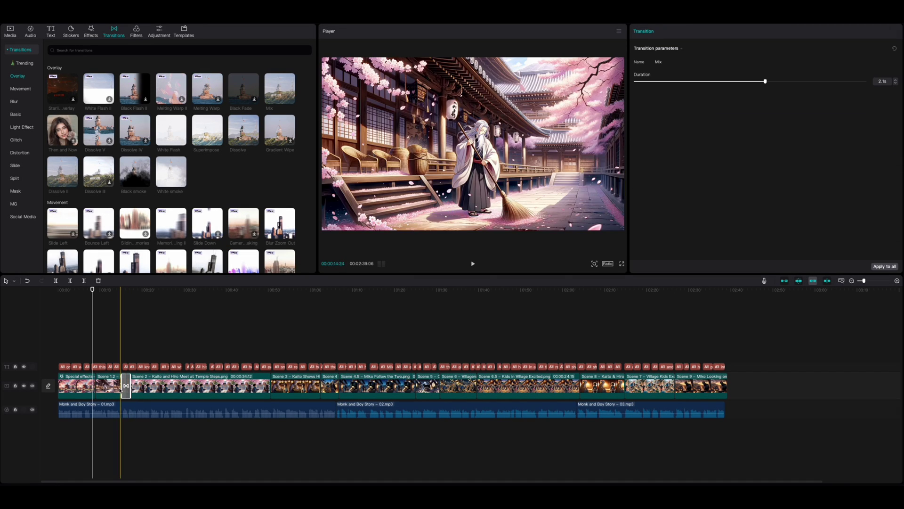
pyautogui.moveTo(244, 131); pyautogui.dragTo(271, 385)
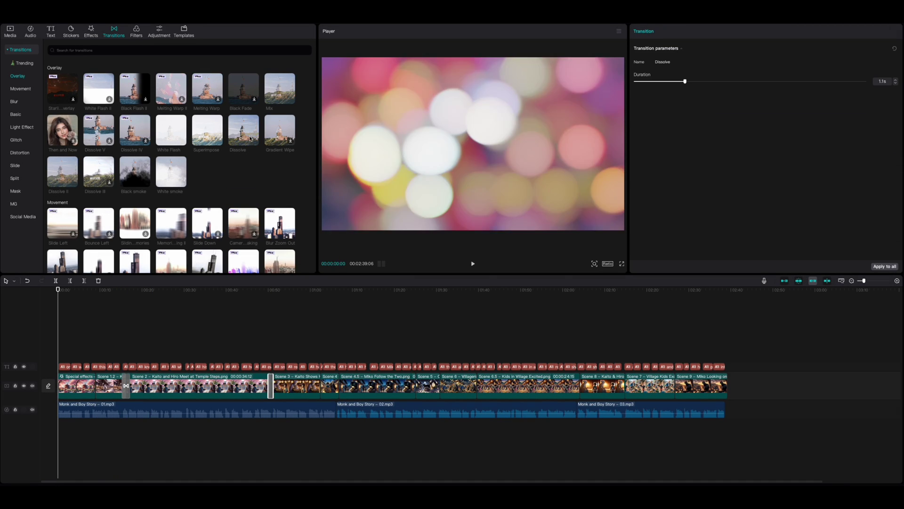
pyautogui.moveTo(211, 129); pyautogui.dragTo(320, 386)
pyautogui.moveTo(279, 93); pyautogui.dragTo(416, 385)
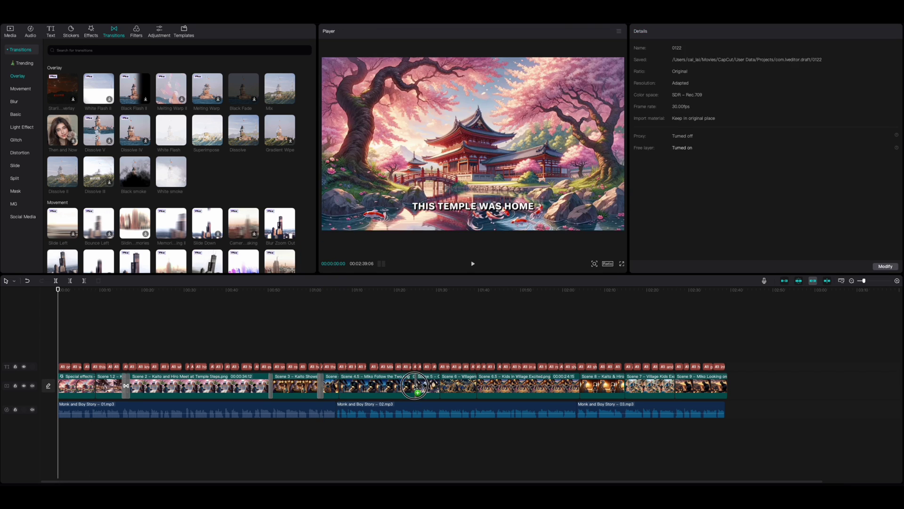
pyautogui.moveTo(98, 172); pyautogui.dragTo(476, 386)
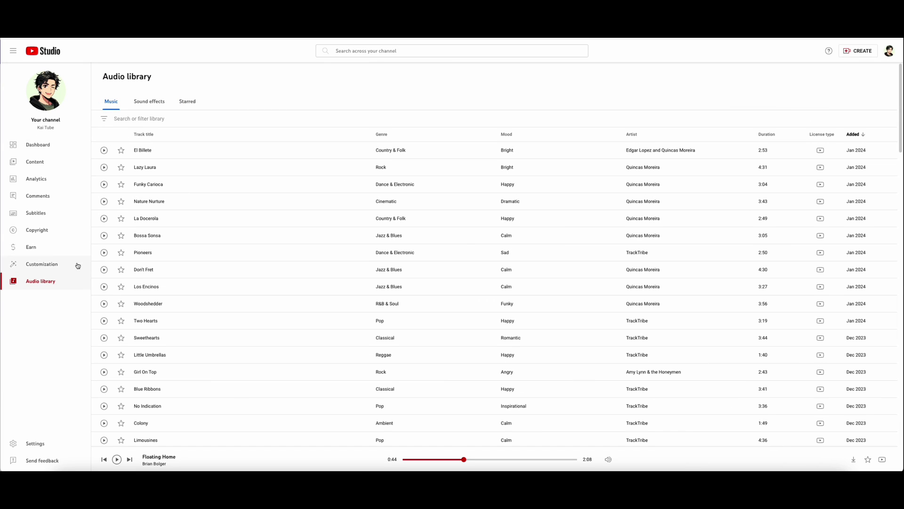
# - Filter the audio library to Cinematic, attribution-not-required tracks and play Nature Nurture
pyautogui.click(150, 117)
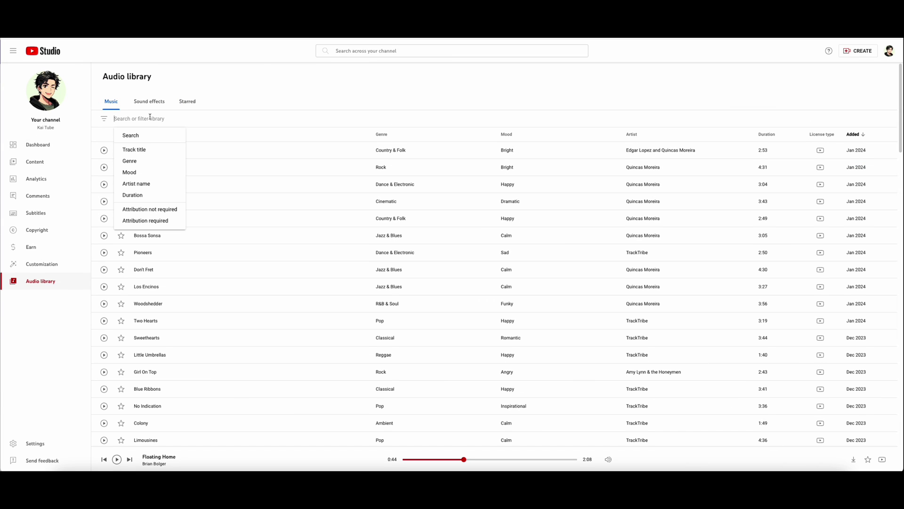
pyautogui.click(168, 213)
pyautogui.click(203, 118)
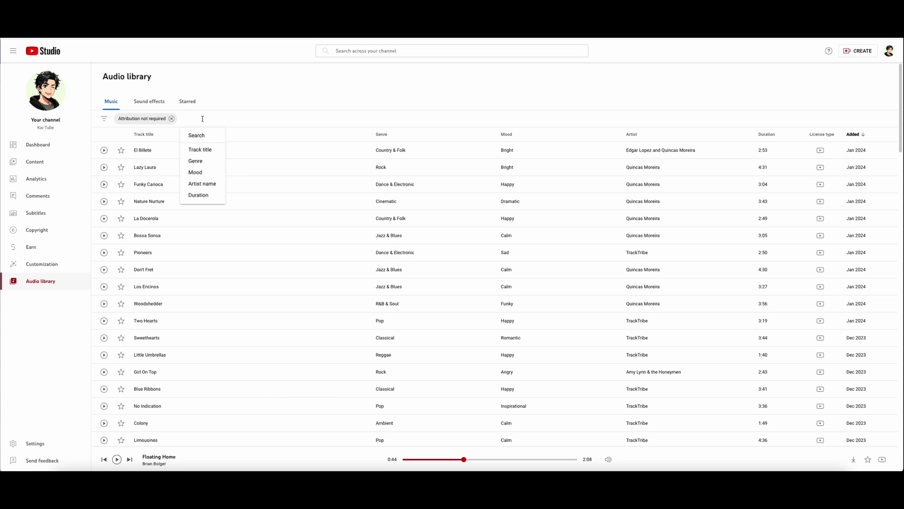
pyautogui.click(202, 161)
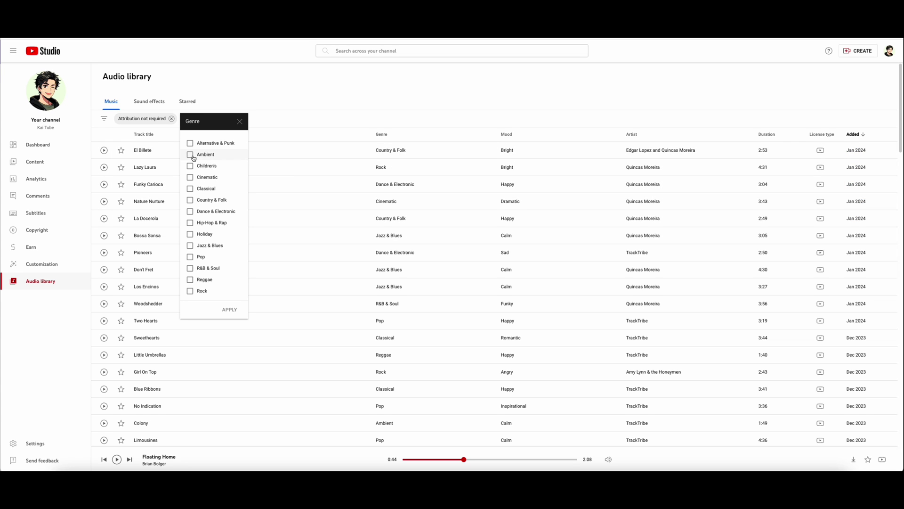
pyautogui.click(190, 177)
pyautogui.click(229, 309)
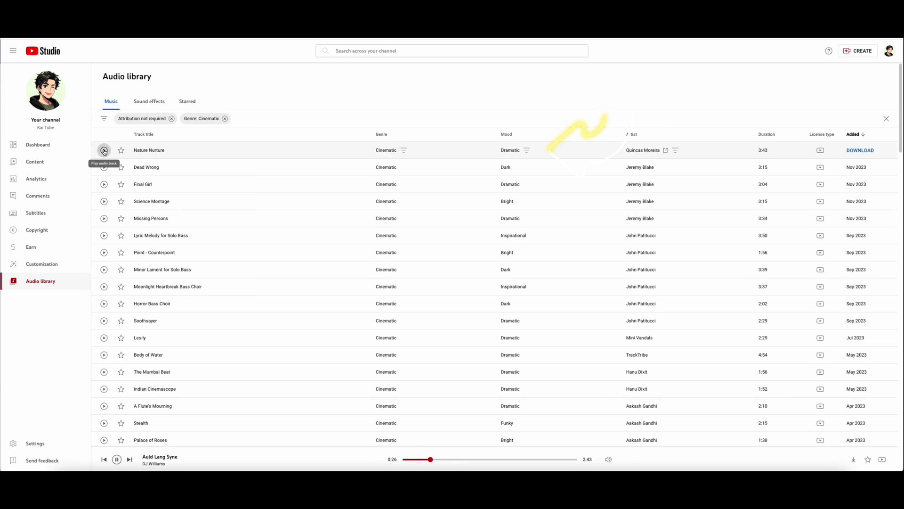
pyautogui.click(104, 150)
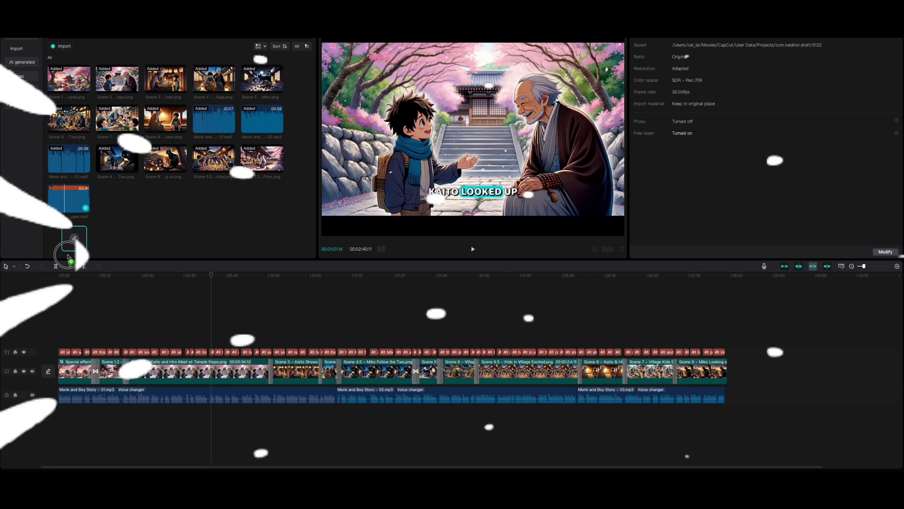
# - Add Snowy Peaks music at -12 dB and auto-generate captions from the narration
pyautogui.moveTo(69, 257); pyautogui.dragTo(59, 414)
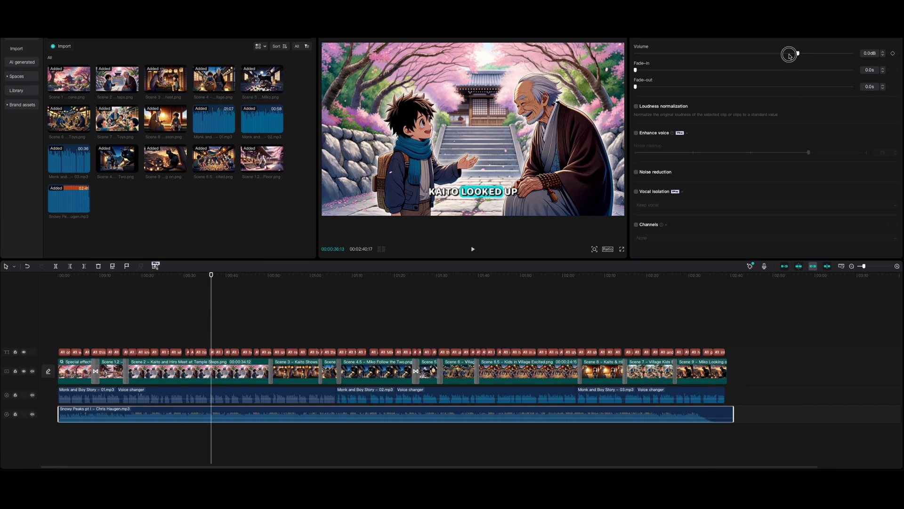
pyautogui.moveTo(781, 55); pyautogui.dragTo(766, 55)
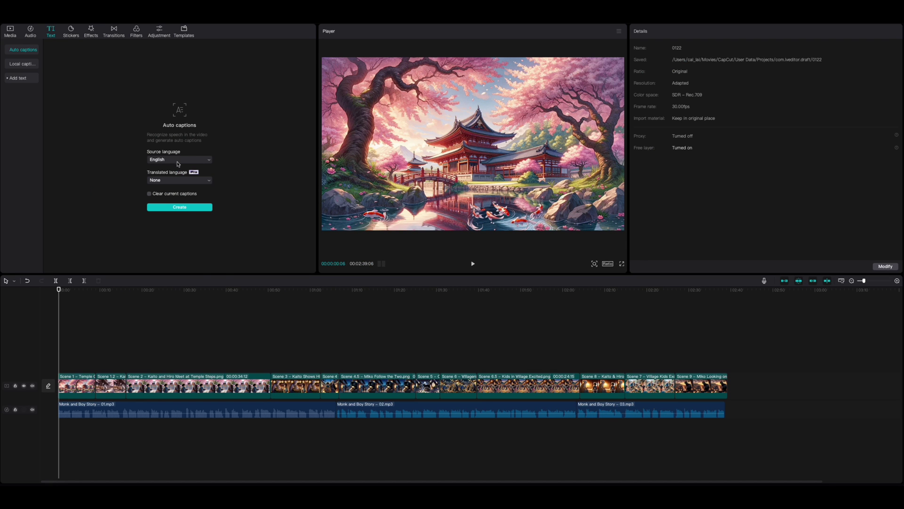
pyautogui.click(185, 208)
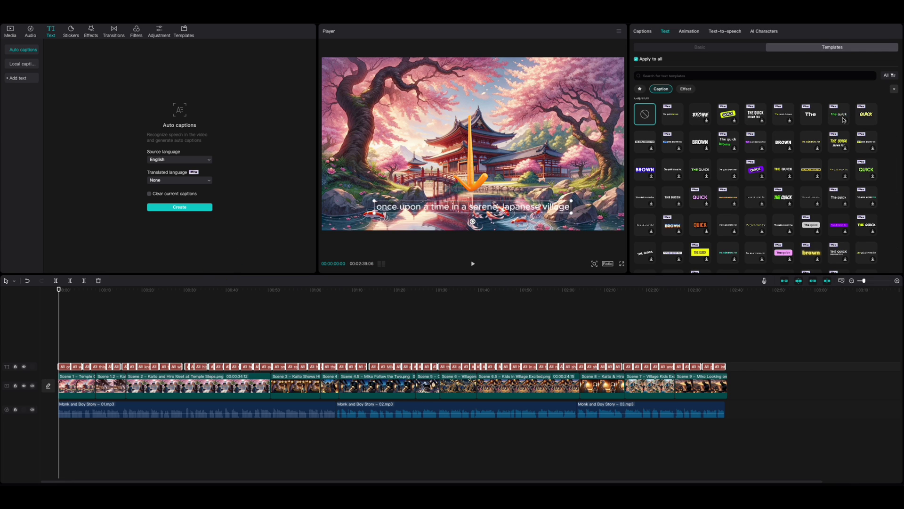
pyautogui.scroll(-5, 732, 155)
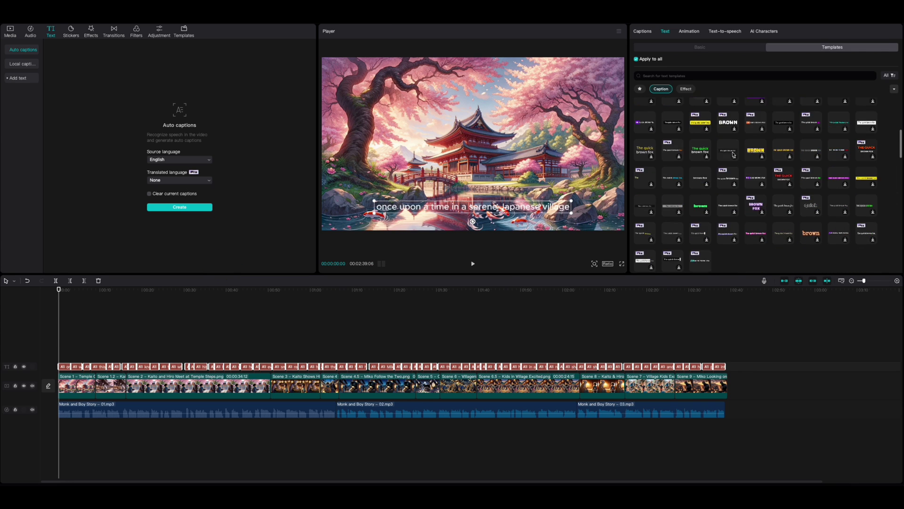
pyautogui.click(357, 330)
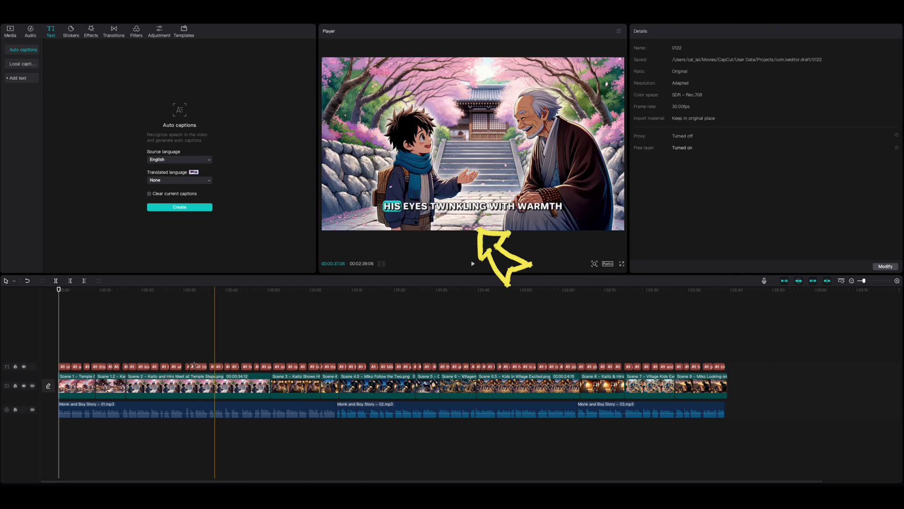